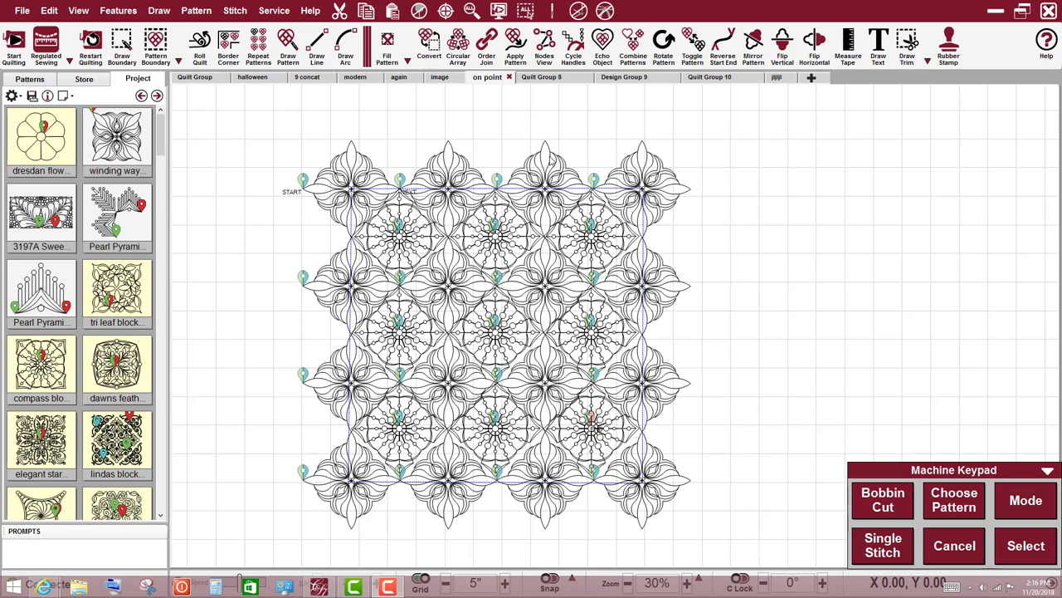
Step: Marquee-select the inner quilt blocks and shift them up-left, clear of the right and bottom border motifs
{"action": "left_click", "coordinate": [548, 158]}
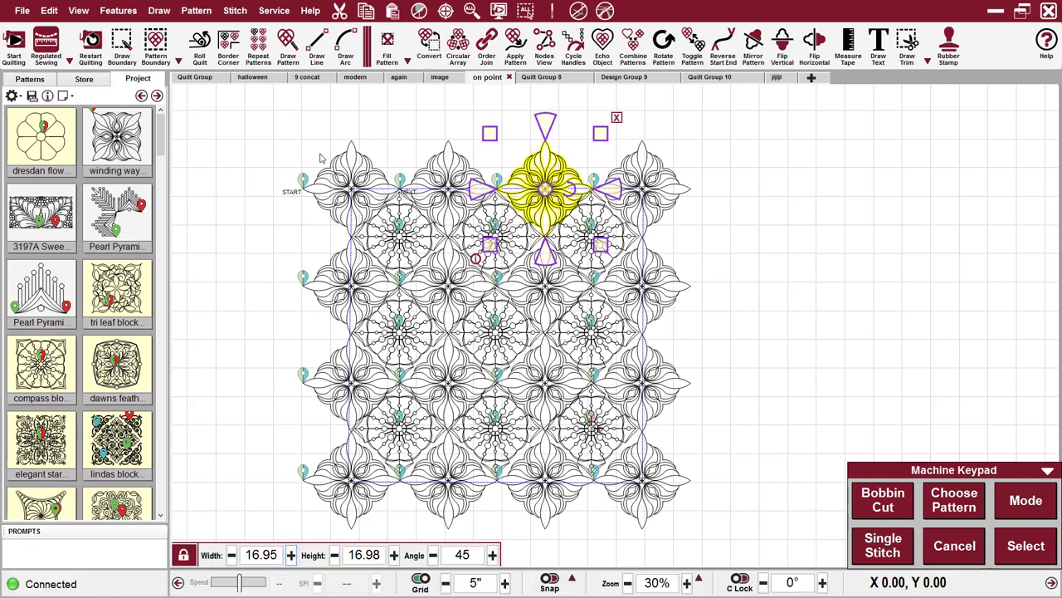
{"action": "left_click", "coordinate": [354, 170]}
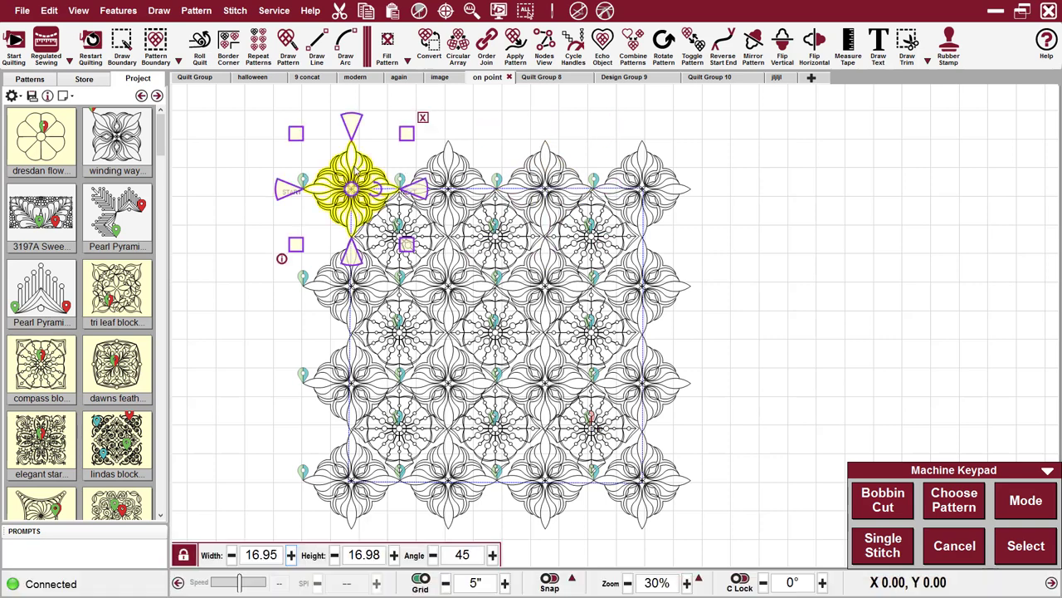
{"action": "left_click", "coordinate": [782, 243]}
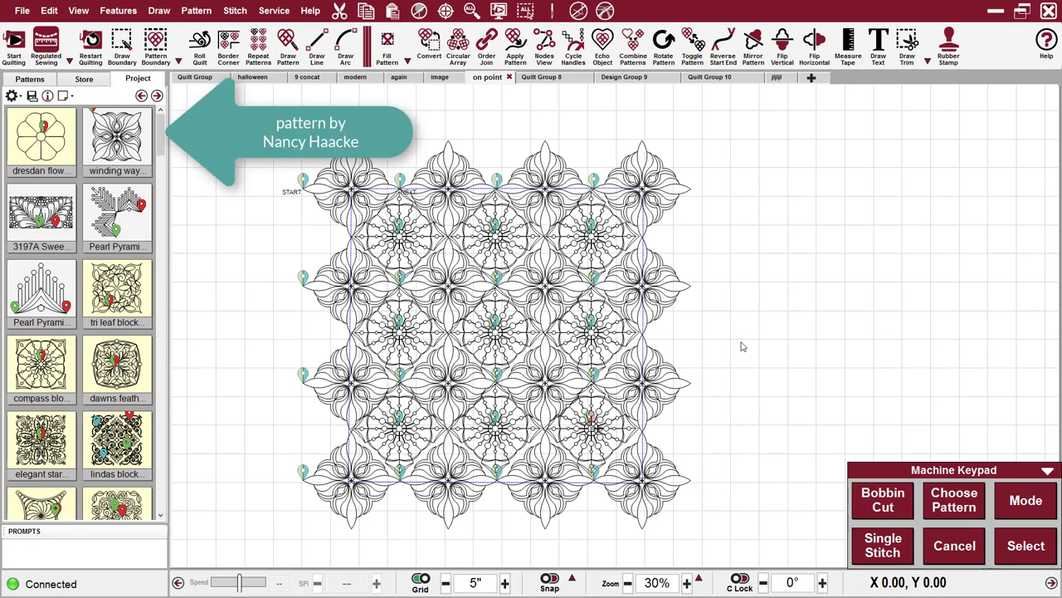
{"action": "scroll", "coordinate": [743, 345], "scroll_direction": "down", "scroll_amount": 3}
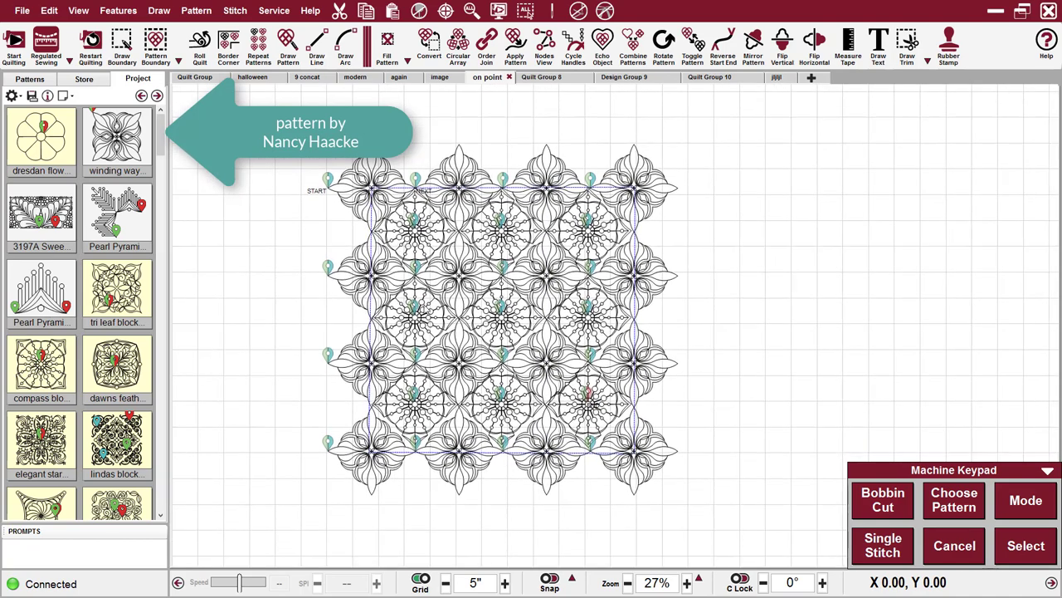
{"action": "left_click_drag", "start_coordinate": [280, 114], "coordinate": [636, 494]}
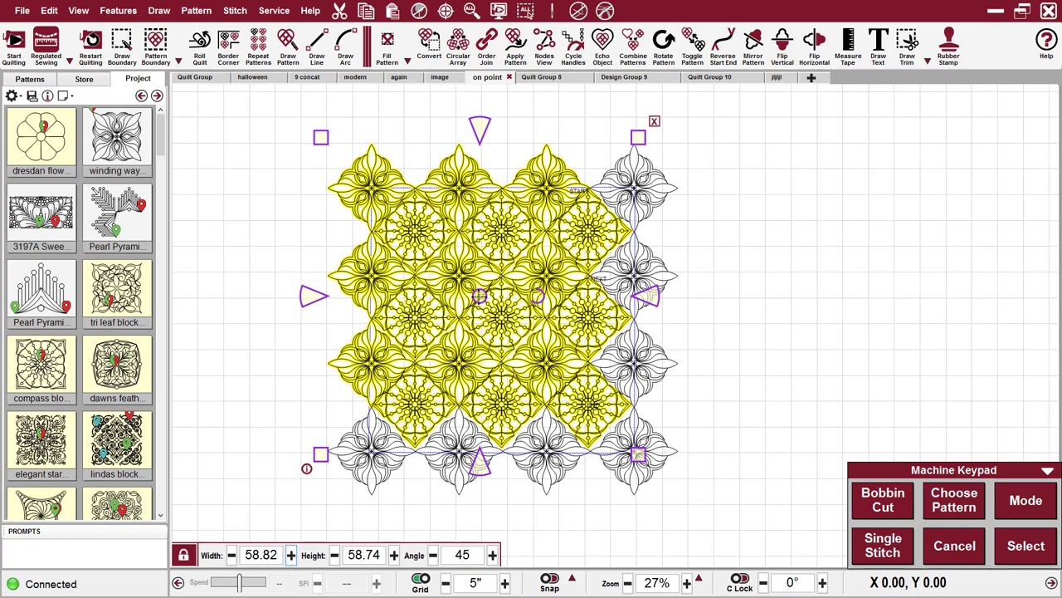
{"action": "left_click_drag", "start_coordinate": [480, 295], "coordinate": [187, 238]}
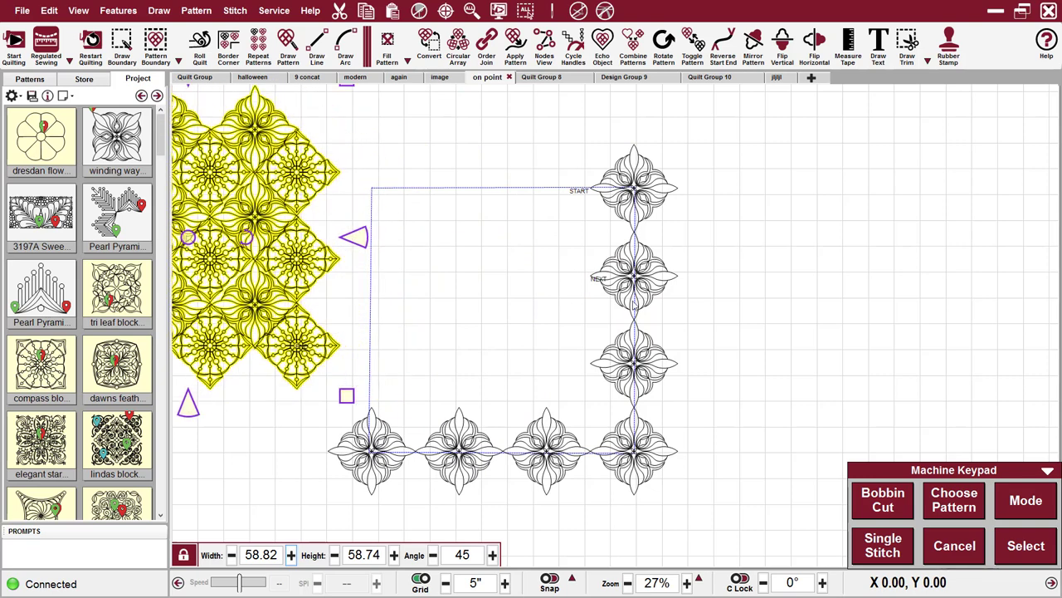
{"action": "left_click", "coordinate": [830, 288]}
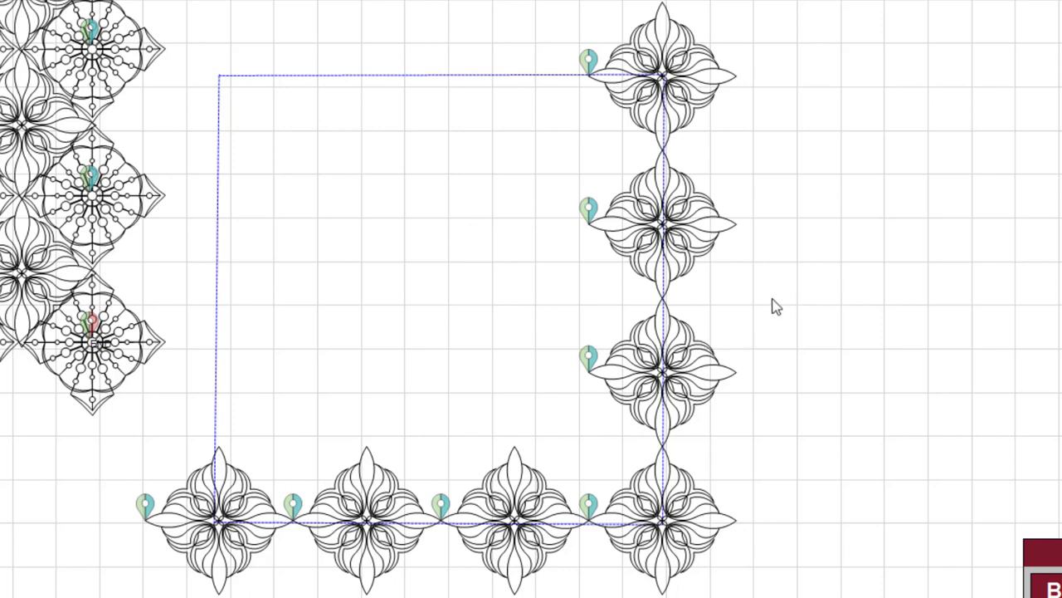
{"action": "left_click", "coordinate": [703, 228]}
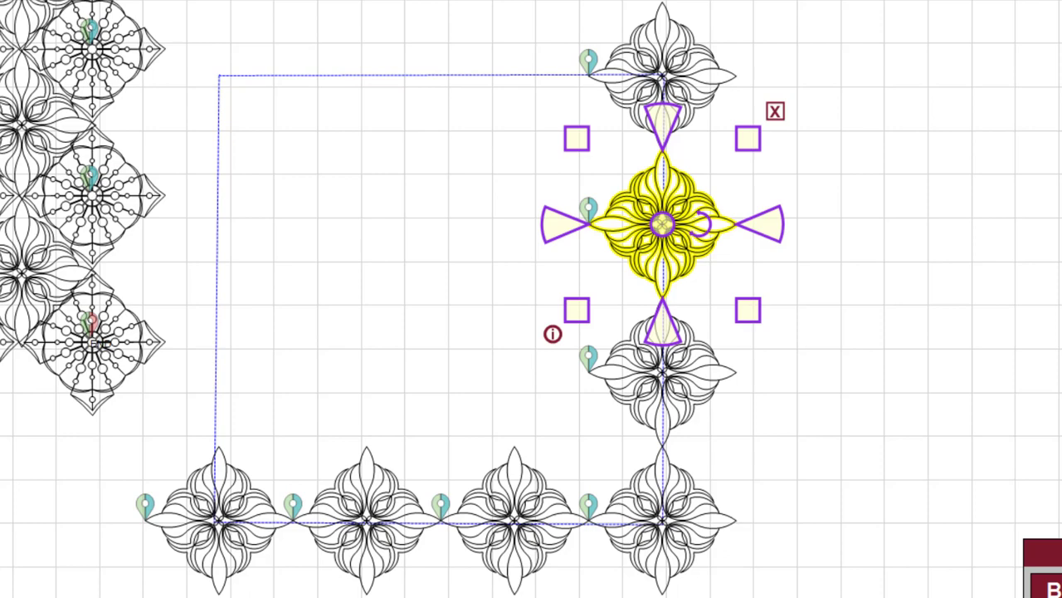
{"action": "left_click", "coordinate": [1042, 569]}
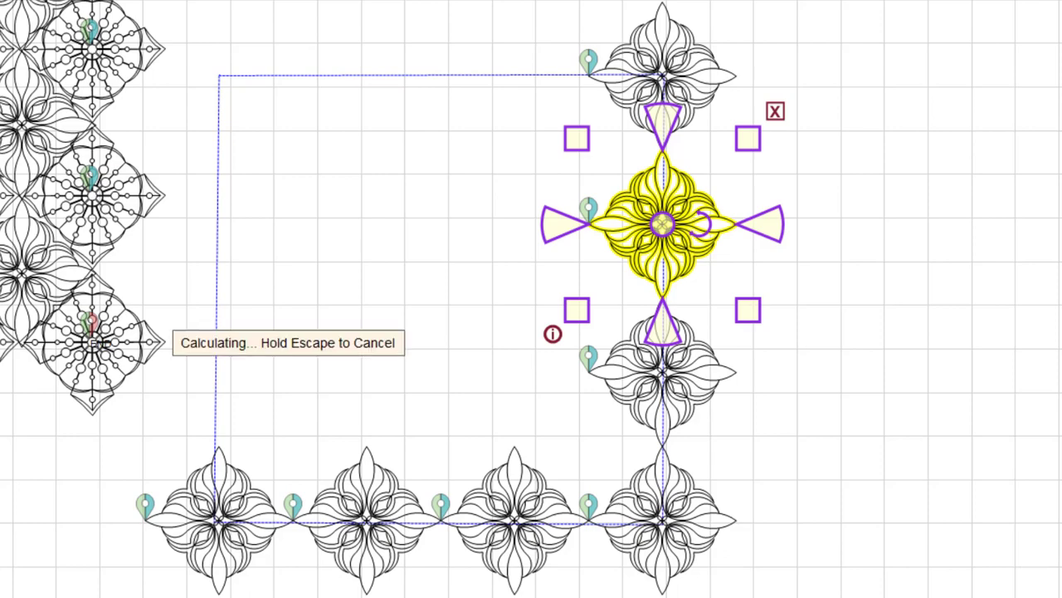
{"action": "left_click", "coordinate": [755, 312]}
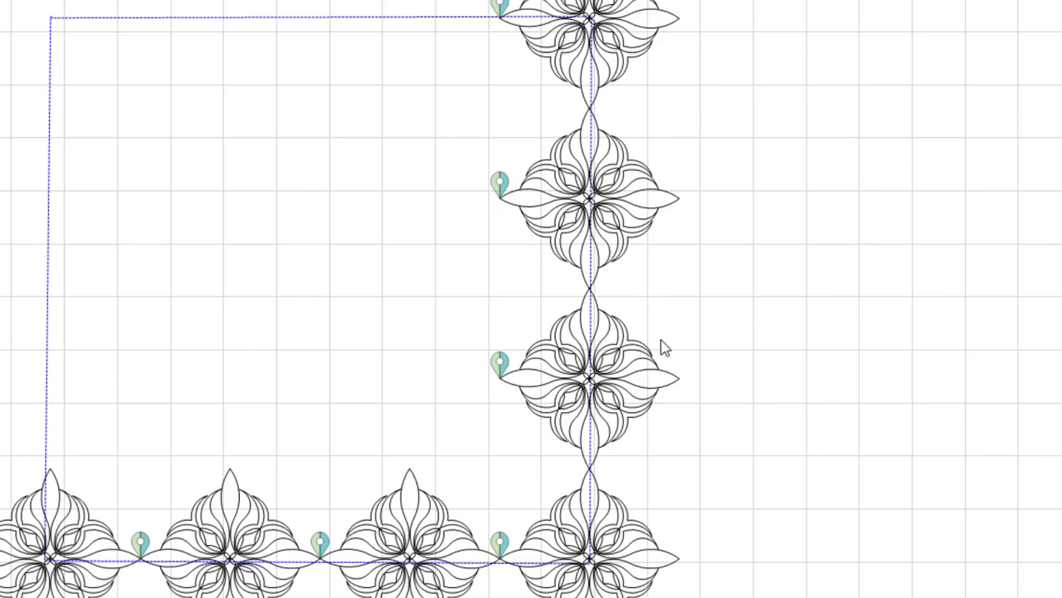
Step: Draw a closed zigzag triangle boundary along the right column's motif junctions and pins
{"action": "left_click", "coordinate": [590, 108]}
{"action": "left_click", "coordinate": [494, 199]}
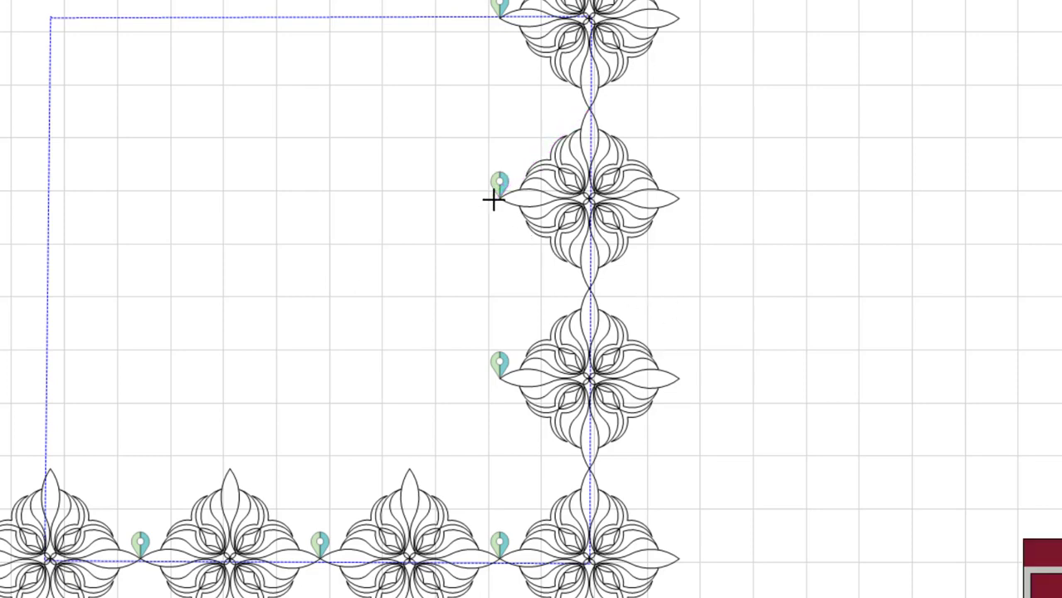
{"action": "left_click", "coordinate": [589, 285]}
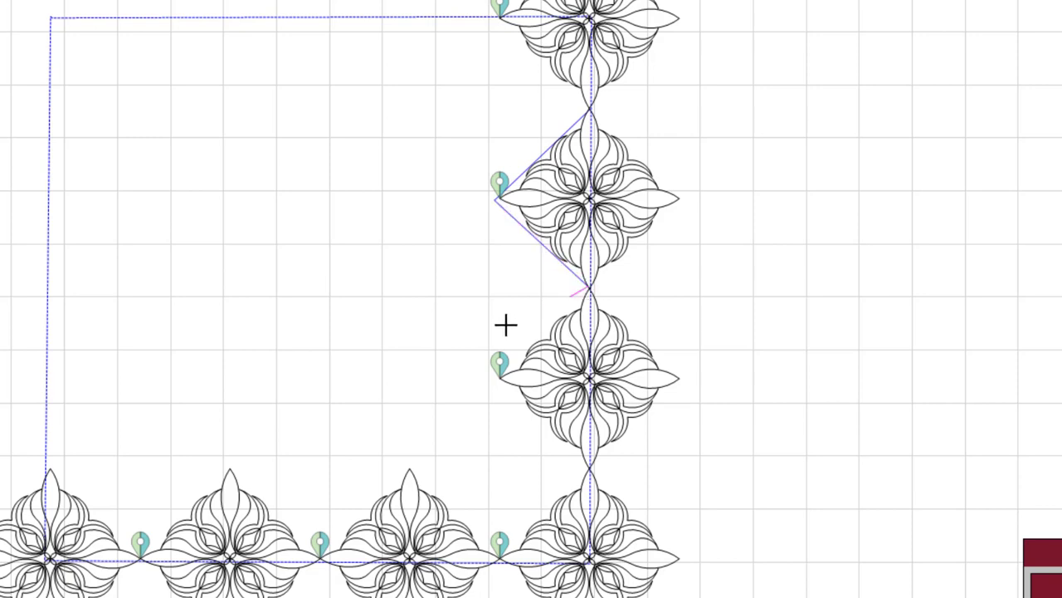
{"action": "left_click", "coordinate": [496, 378]}
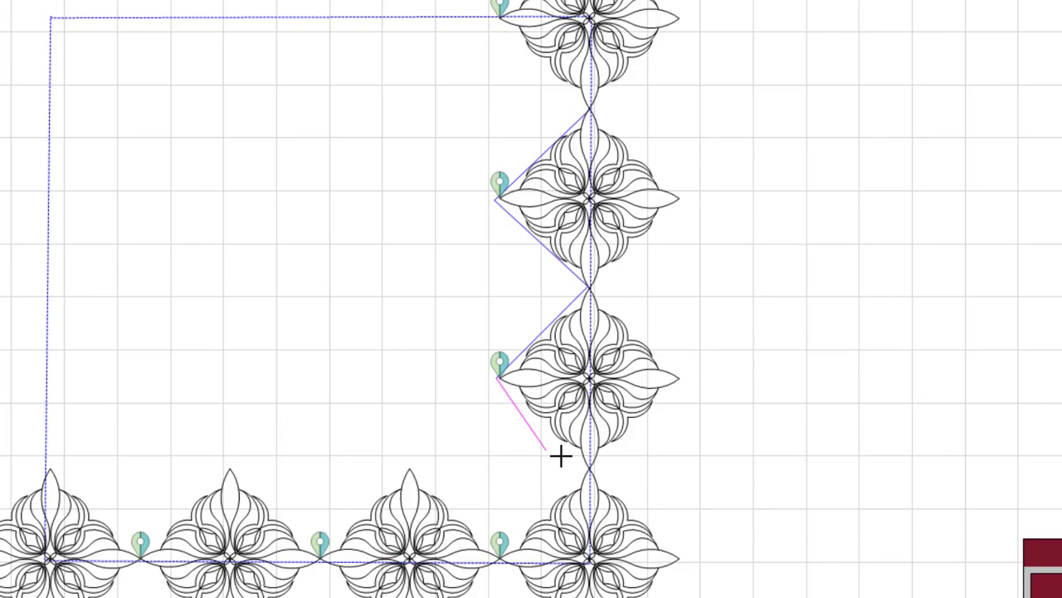
{"action": "left_click", "coordinate": [590, 466]}
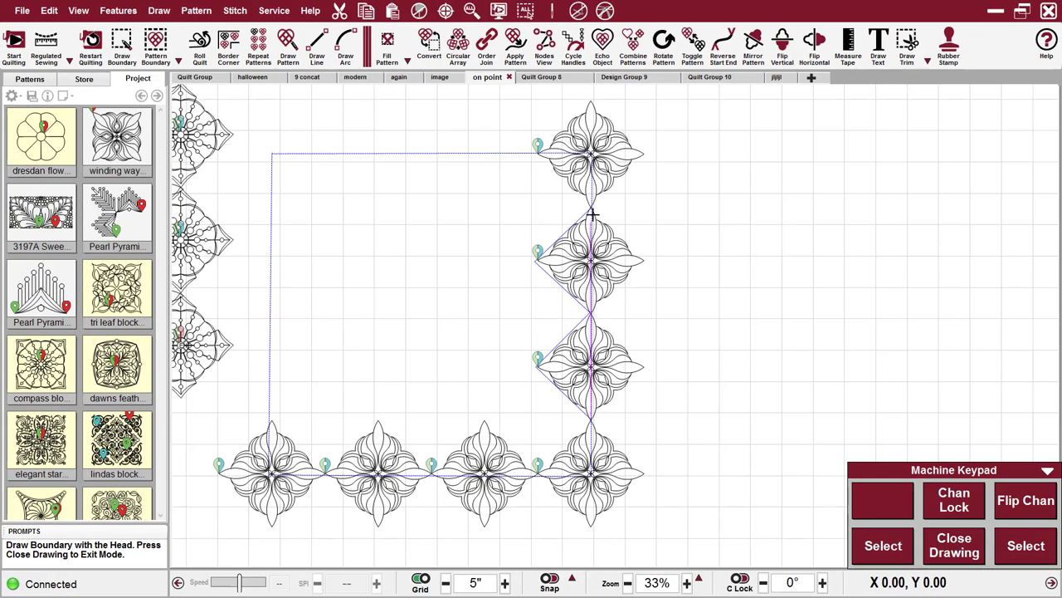
{"action": "left_click", "coordinate": [590, 205]}
{"action": "double_click", "coordinate": [589, 205]}
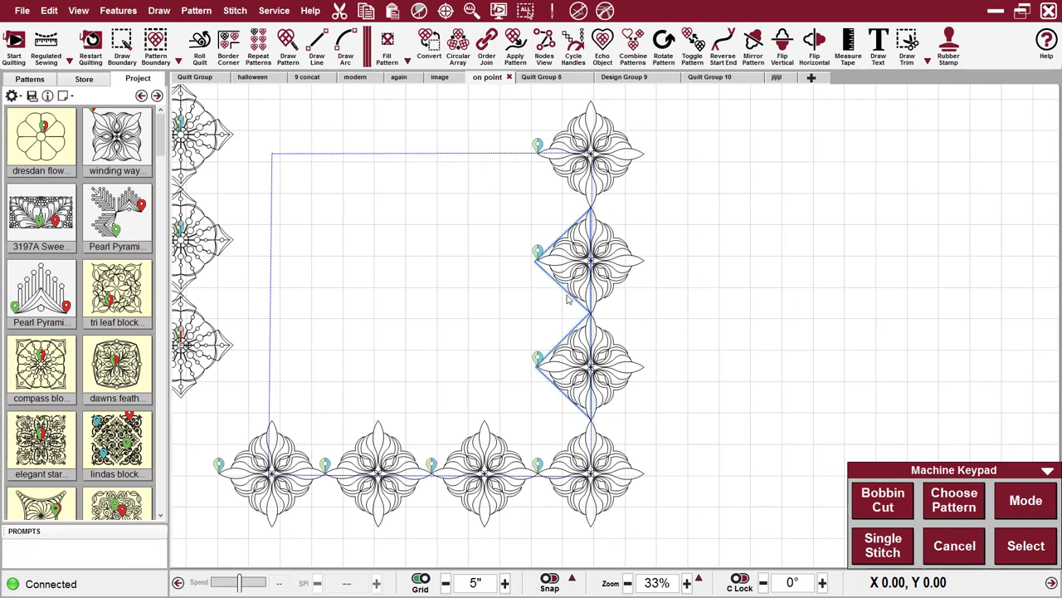
Step: Delete the straight rectangular connecting stitch line
{"action": "left_click", "coordinate": [434, 161]}
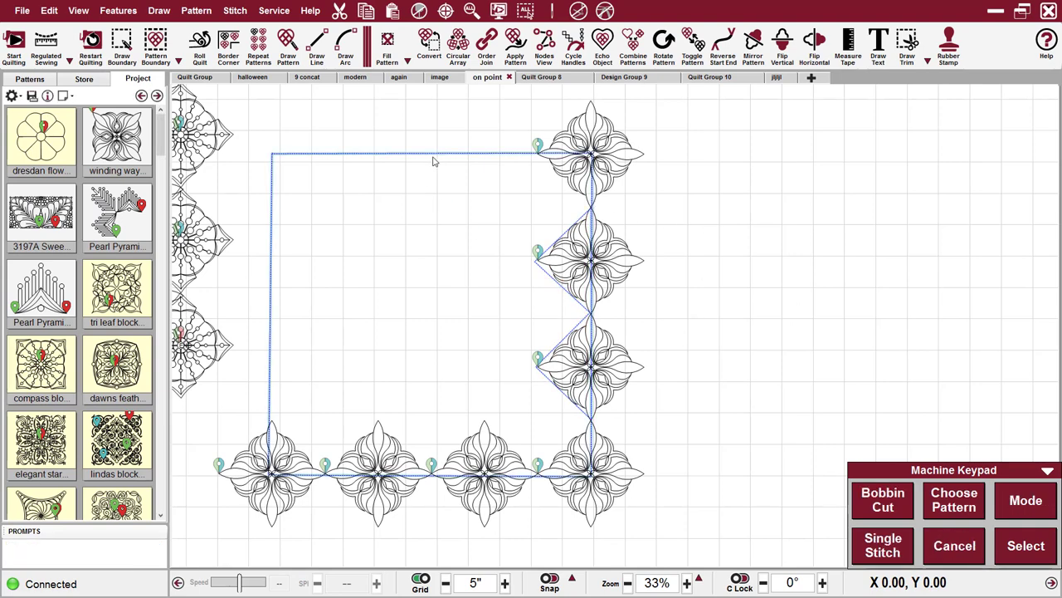
{"action": "key", "text": "Delete"}
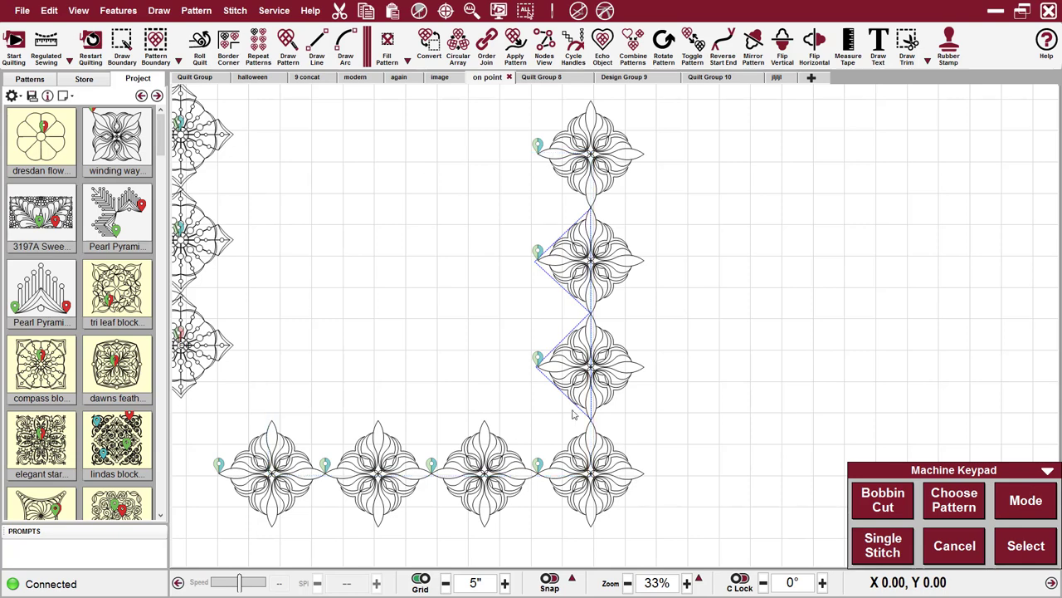
{"action": "scroll", "coordinate": [644, 349], "scroll_direction": "up", "scroll_amount": 3}
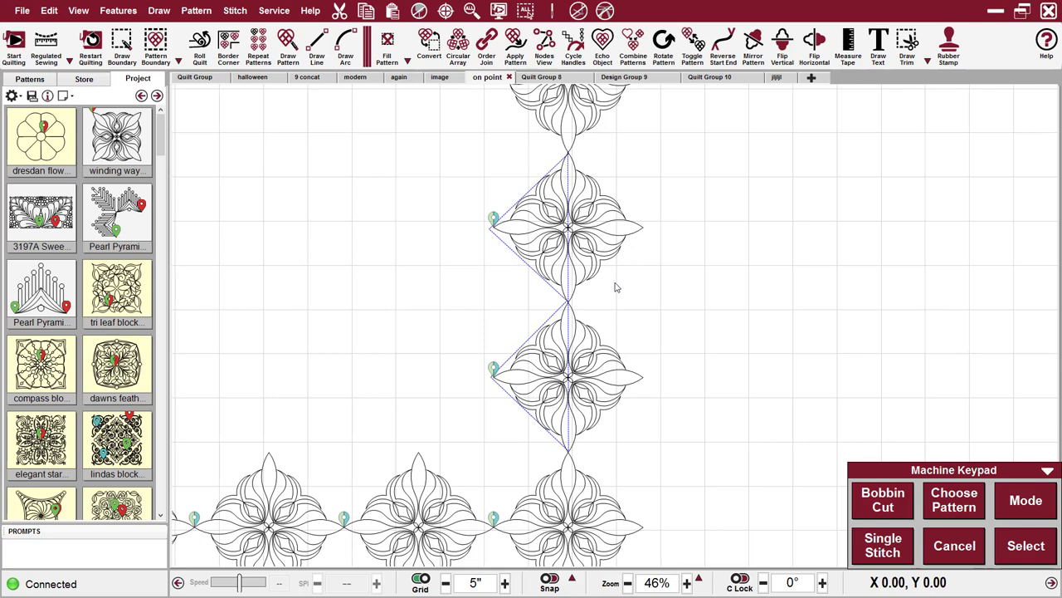
Step: Fill the triangle boundaries with the two selected motifs' pattern and select the clipped result
{"action": "scroll", "coordinate": [618, 288], "scroll_direction": "down", "scroll_amount": 2}
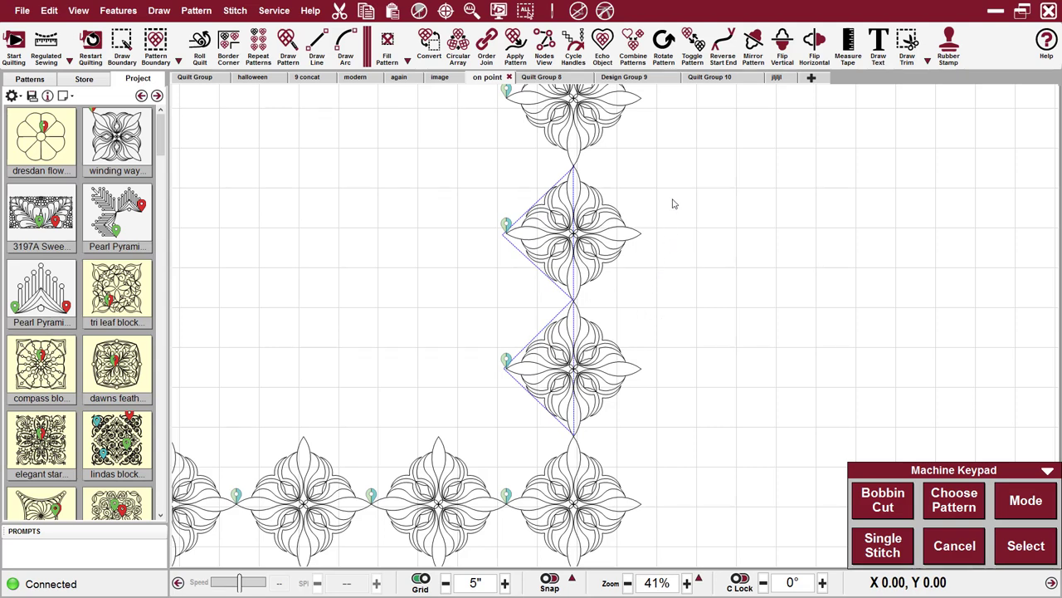
{"action": "left_click_drag", "start_coordinate": [679, 190], "coordinate": [614, 398]}
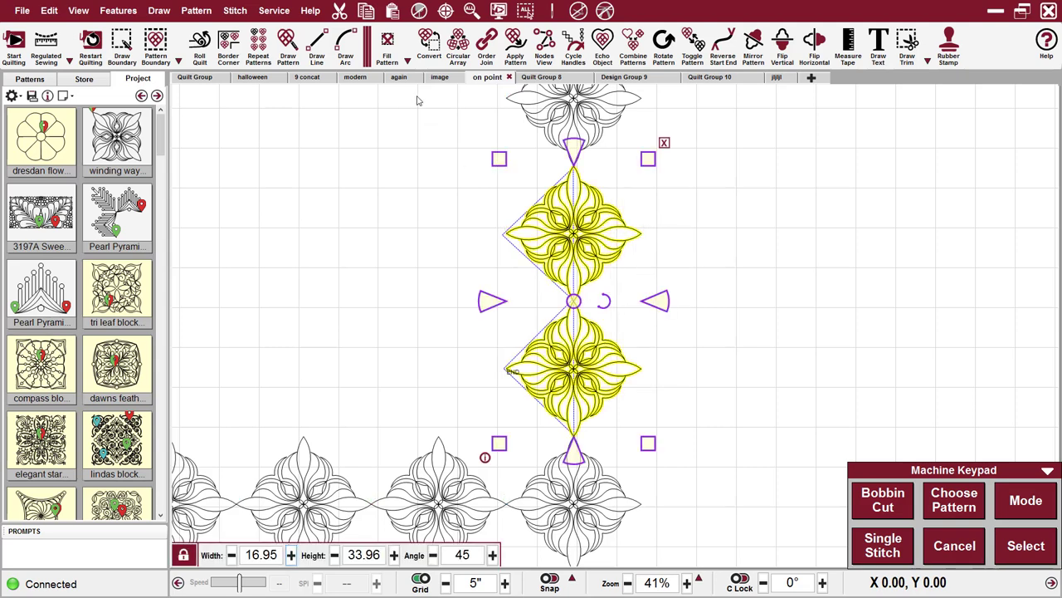
{"action": "left_click", "coordinate": [387, 42]}
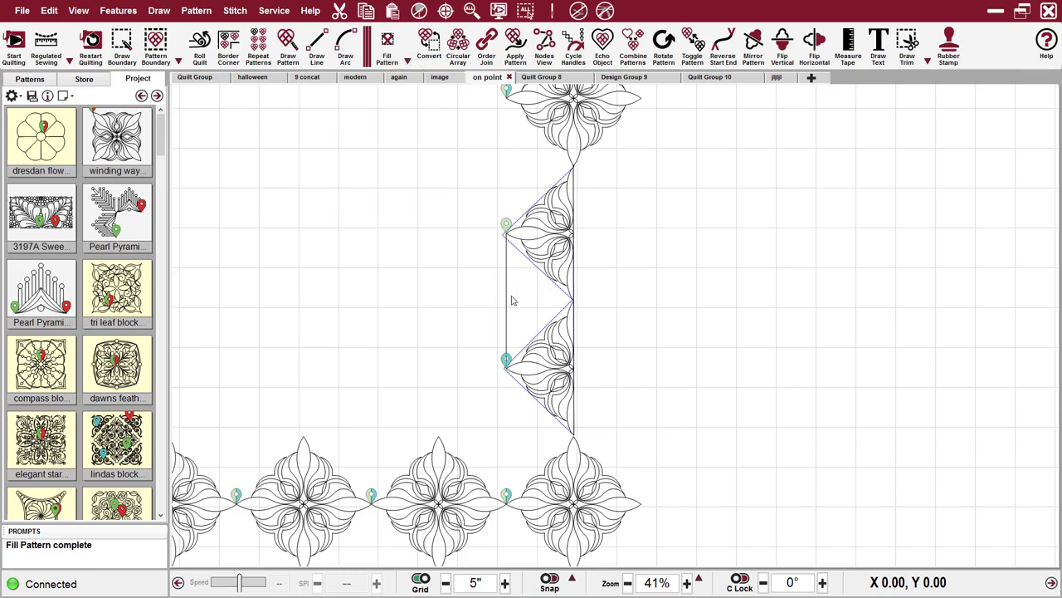
{"action": "left_click", "coordinate": [541, 236]}
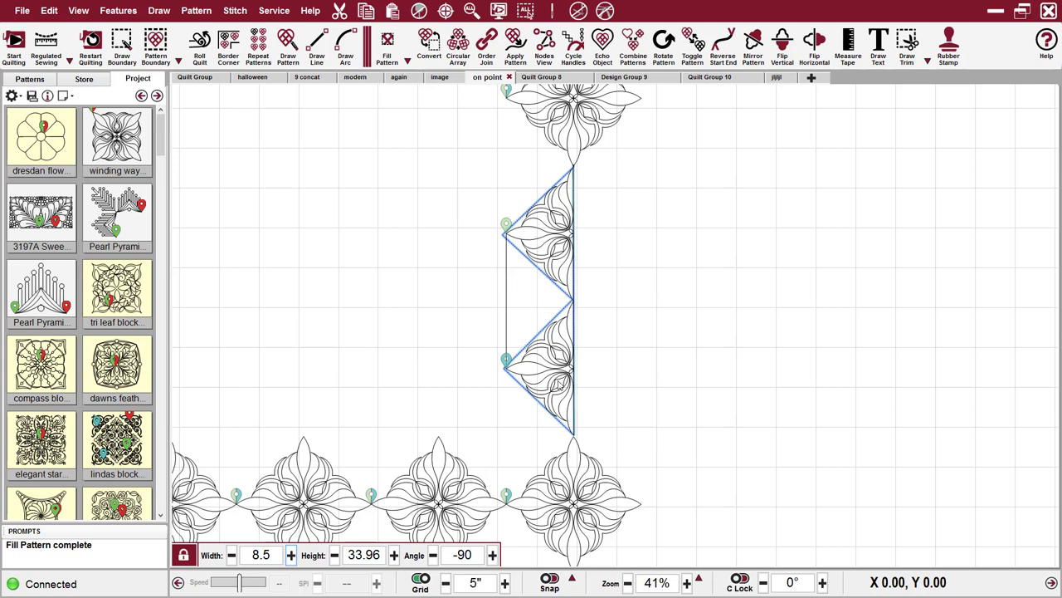
{"action": "left_click", "coordinate": [653, 307]}
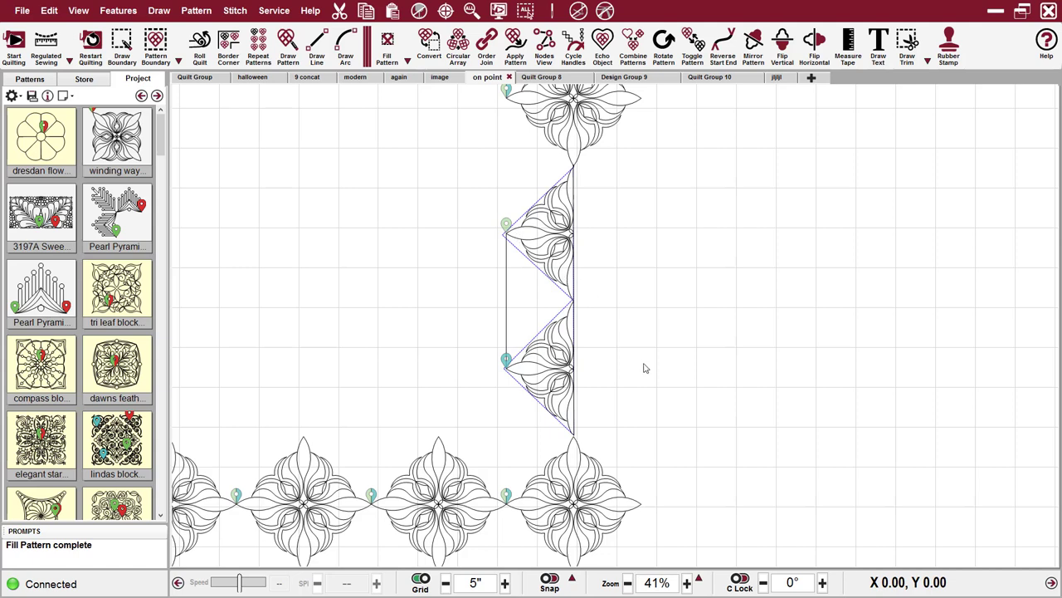
{"action": "left_click", "coordinate": [550, 233]}
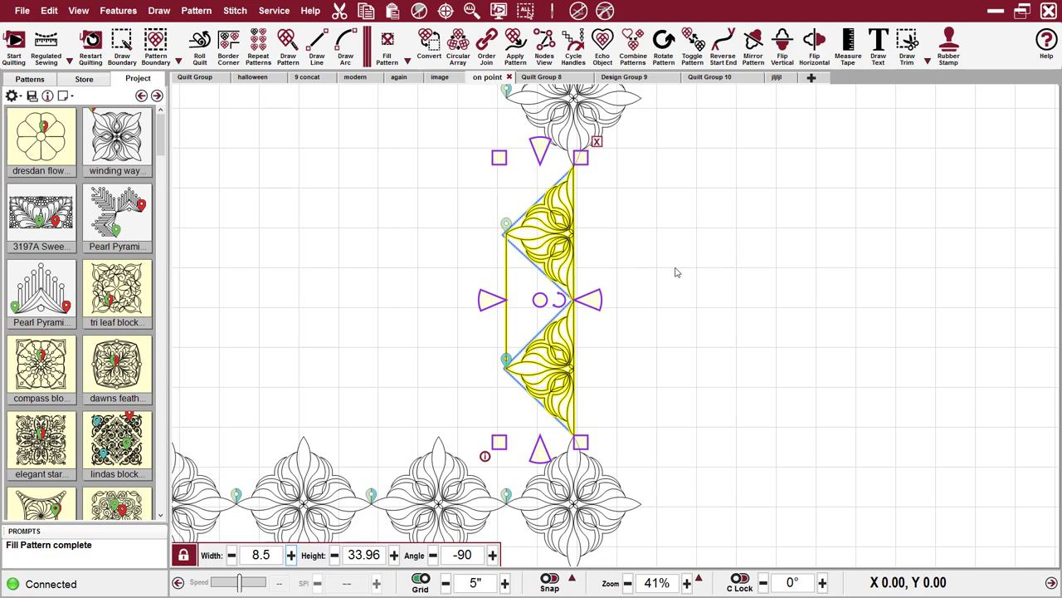
Step: Undo the fill, flip the upper side block horizontally, and select both side blocks
{"action": "key", "text": "ctrl+z"}
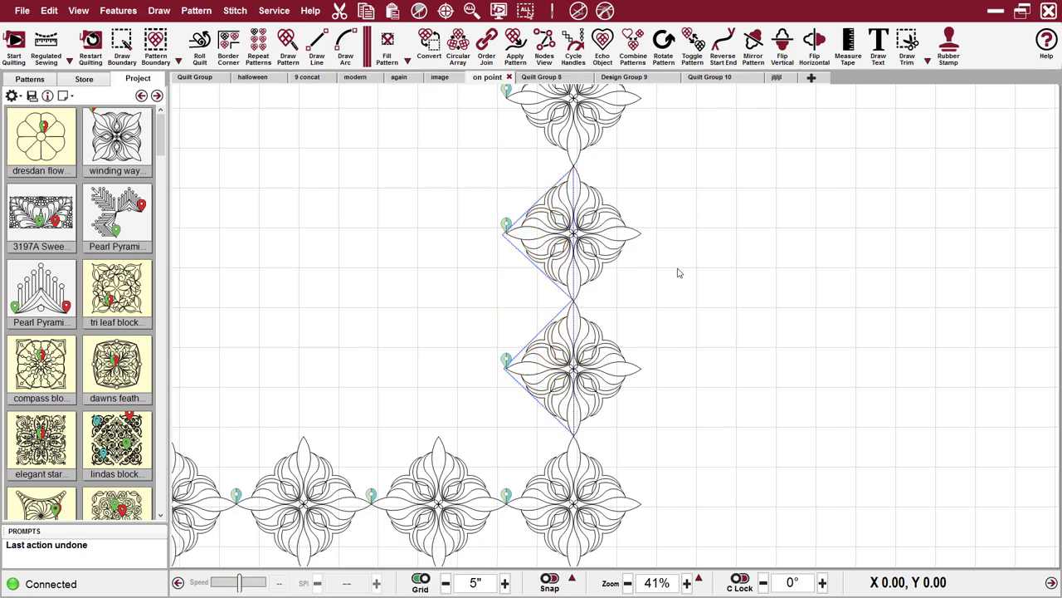
{"action": "left_click", "coordinate": [605, 246]}
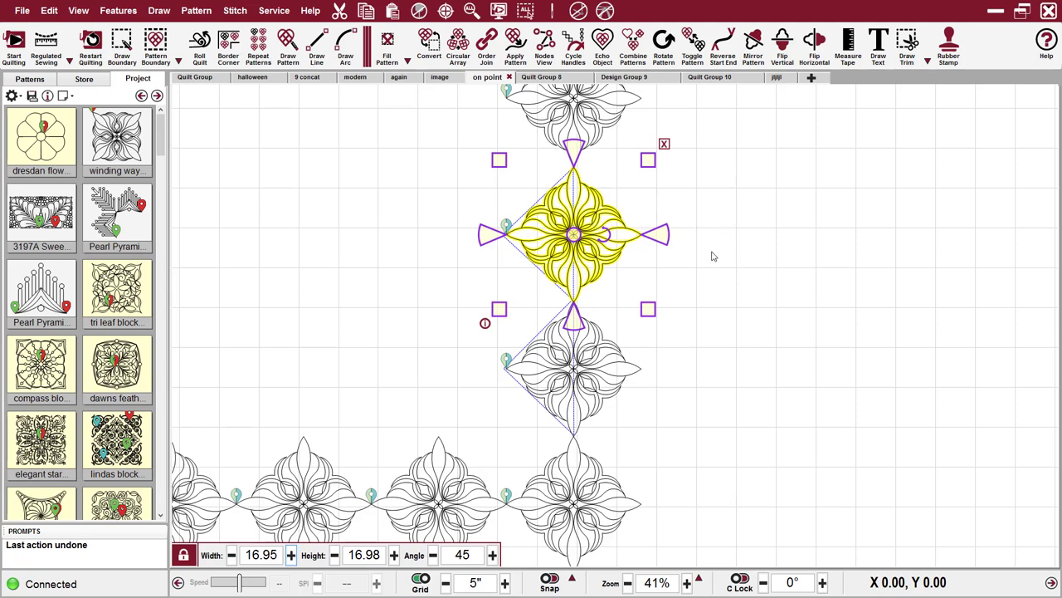
{"action": "key", "text": "h"}
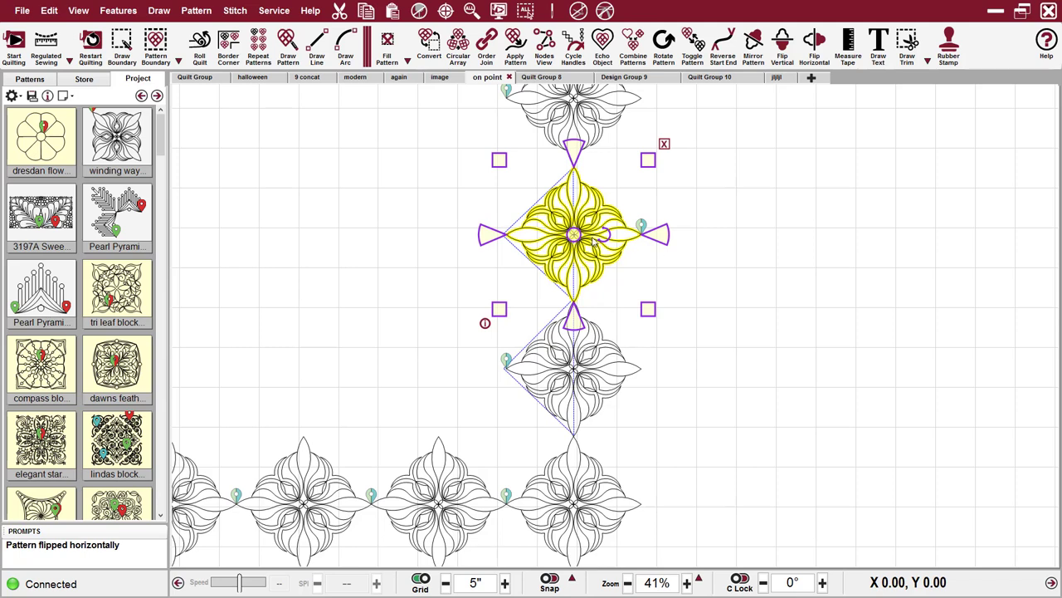
{"action": "left_click", "coordinate": [605, 380]}
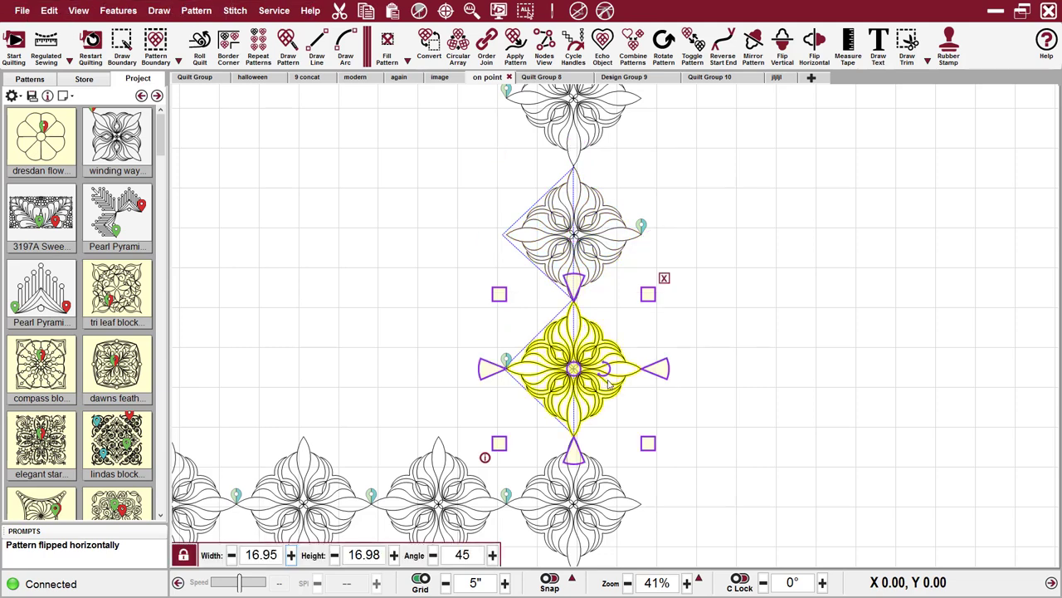
{"action": "left_click", "coordinate": [746, 312]}
{"action": "left_click_drag", "start_coordinate": [685, 201], "coordinate": [603, 397]}
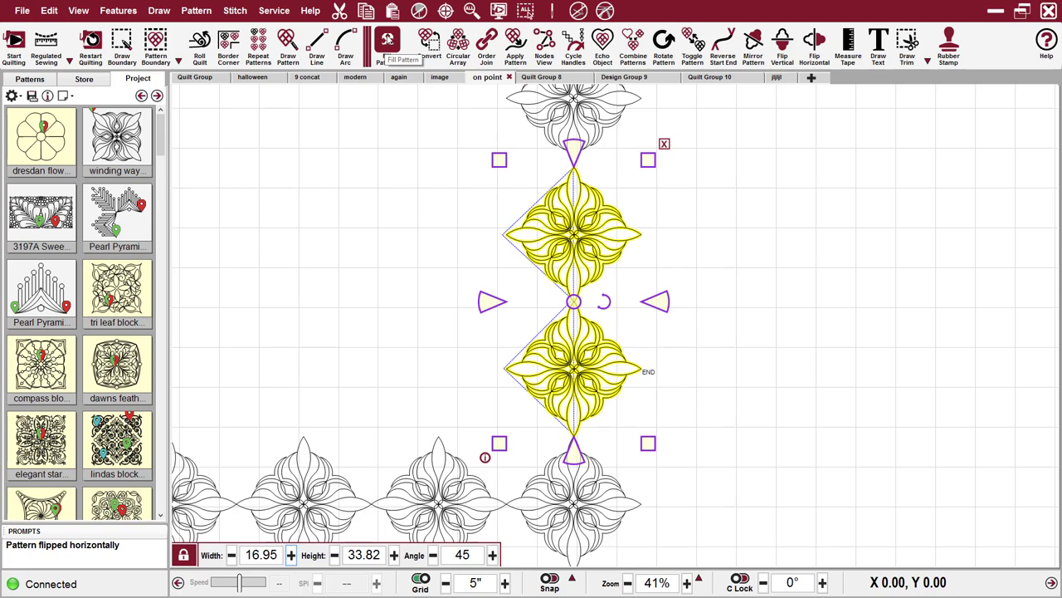
Step: Fill the side setting triangles with both flipped blocks as clipped half-motifs, then check the result
{"action": "left_click", "coordinate": [387, 42]}
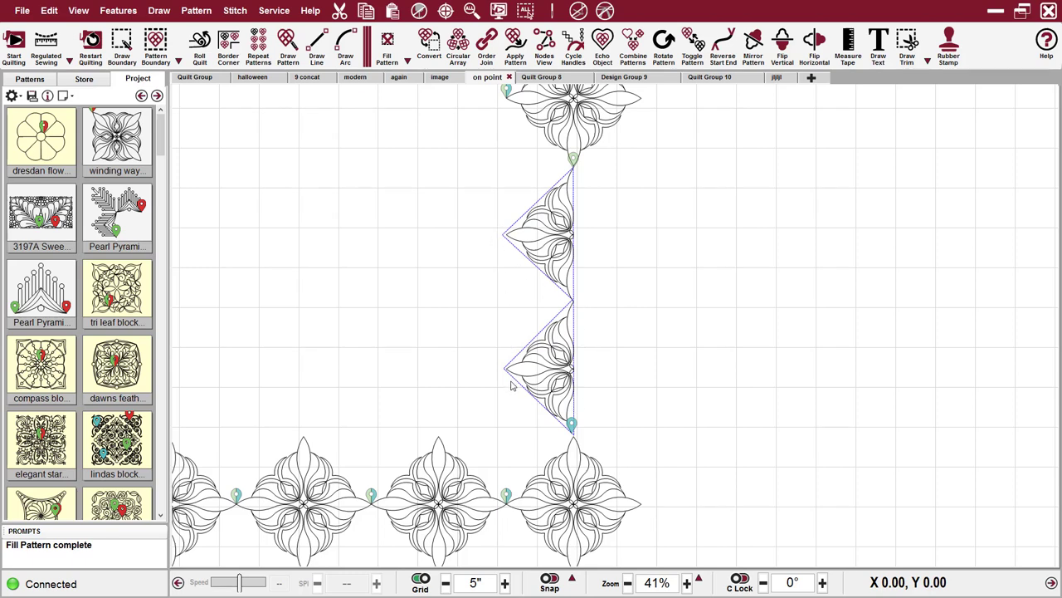
{"action": "left_click", "coordinate": [562, 248]}
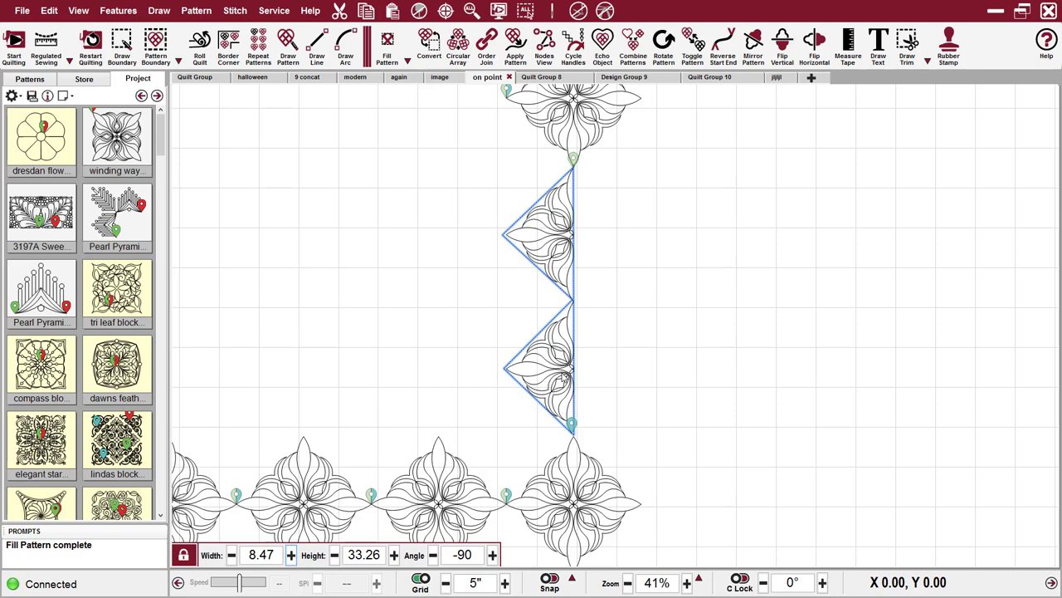
{"action": "left_click", "coordinate": [581, 278]}
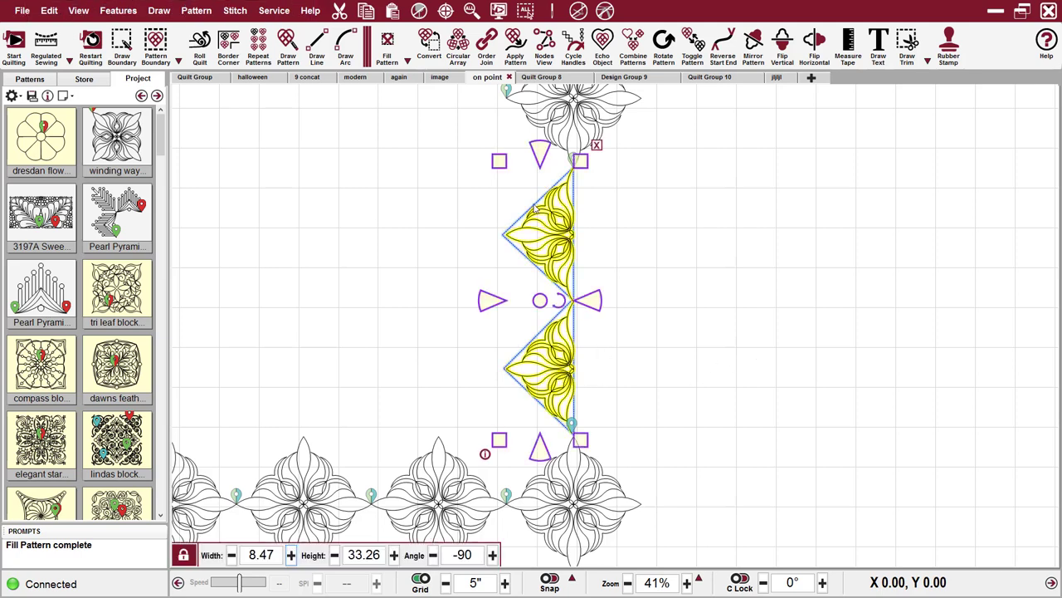
{"action": "left_click", "coordinate": [650, 352]}
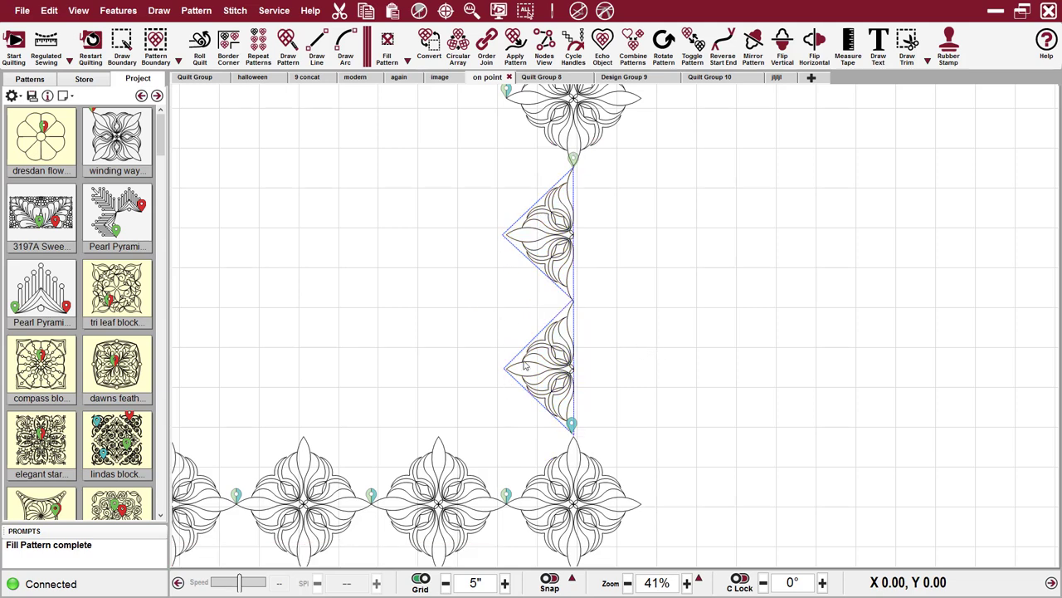
Step: Zoom out and save the project
{"action": "scroll", "coordinate": [716, 310], "scroll_direction": "down", "scroll_amount": 1}
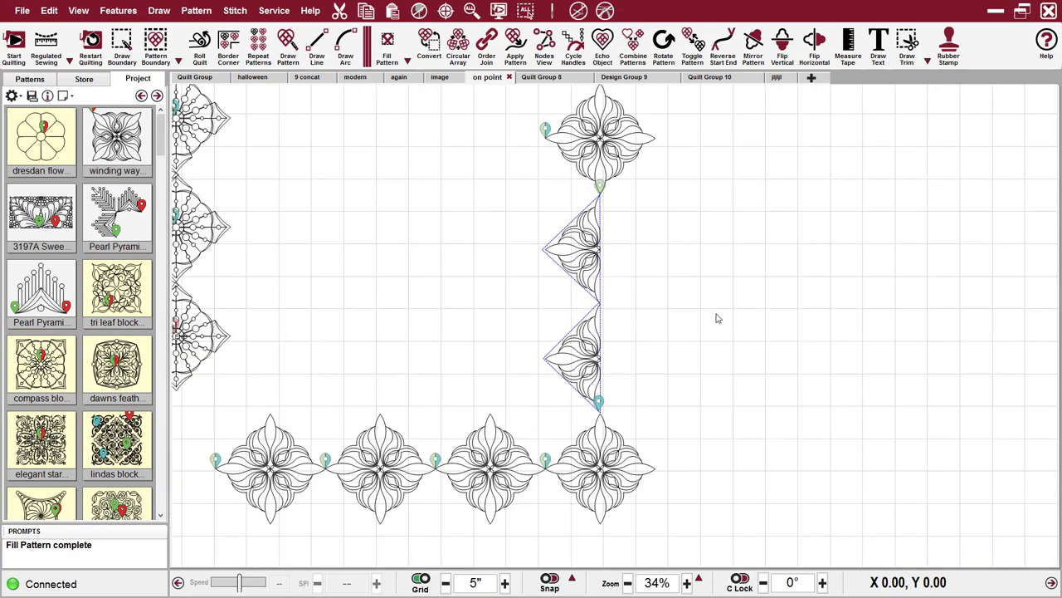
{"action": "scroll", "coordinate": [719, 313], "scroll_direction": "down", "scroll_amount": 1}
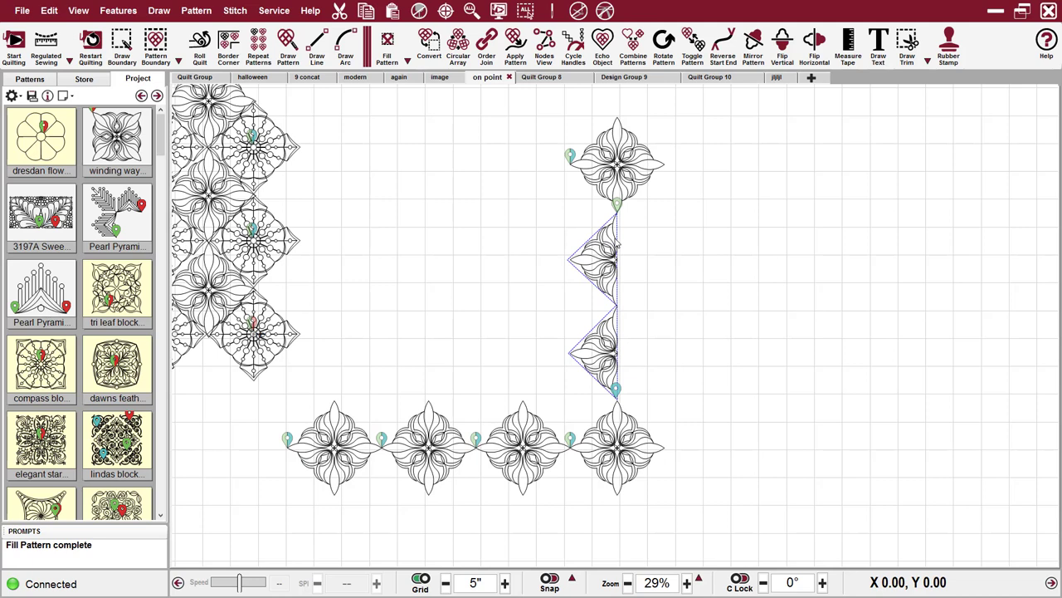
{"action": "key", "text": "ctrl+s"}
Step: Move the half-patterns aside to inspect the zigzag outline, then undo the move
{"action": "left_click", "coordinate": [628, 282]}
{"action": "left_click_drag", "start_coordinate": [629, 282], "coordinate": [735, 318]}
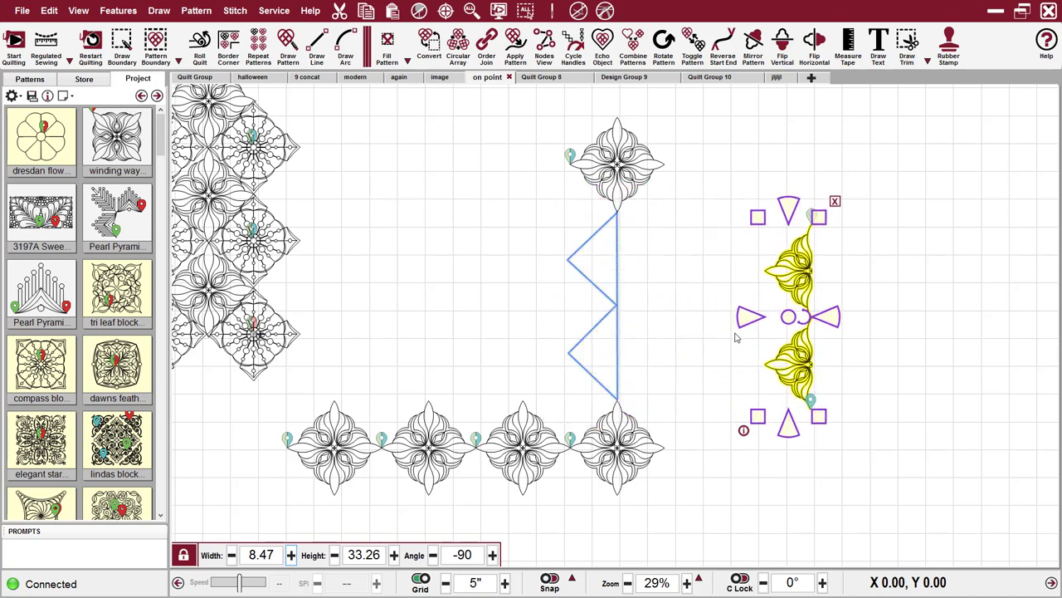
{"action": "left_click", "coordinate": [695, 302]}
{"action": "scroll", "coordinate": [619, 319], "scroll_direction": "up", "scroll_amount": 1}
{"action": "scroll", "coordinate": [614, 316], "scroll_direction": "up", "scroll_amount": 6}
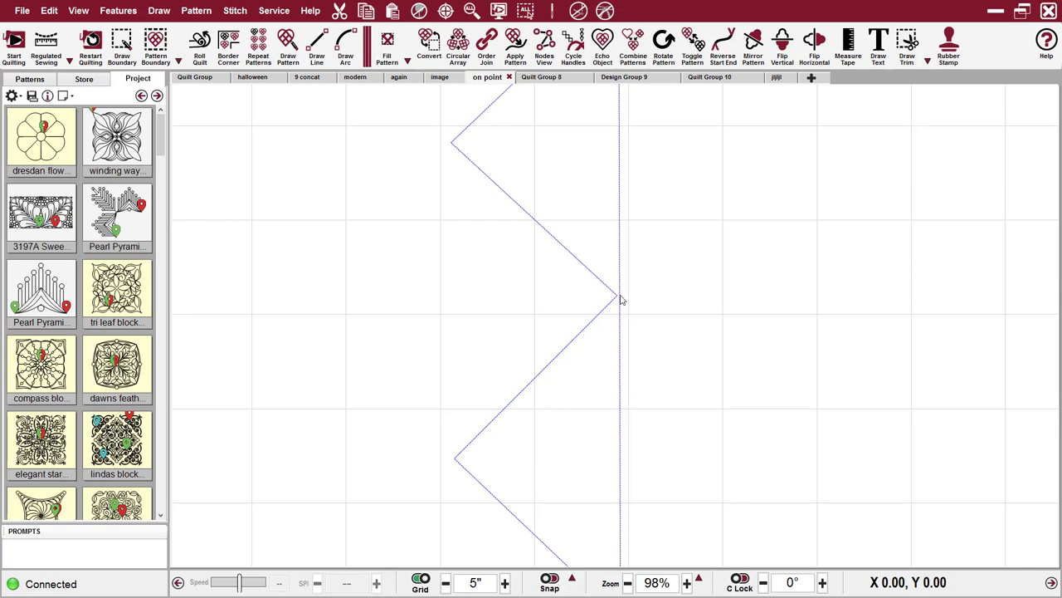
{"action": "scroll", "coordinate": [621, 301], "scroll_direction": "down", "scroll_amount": 5}
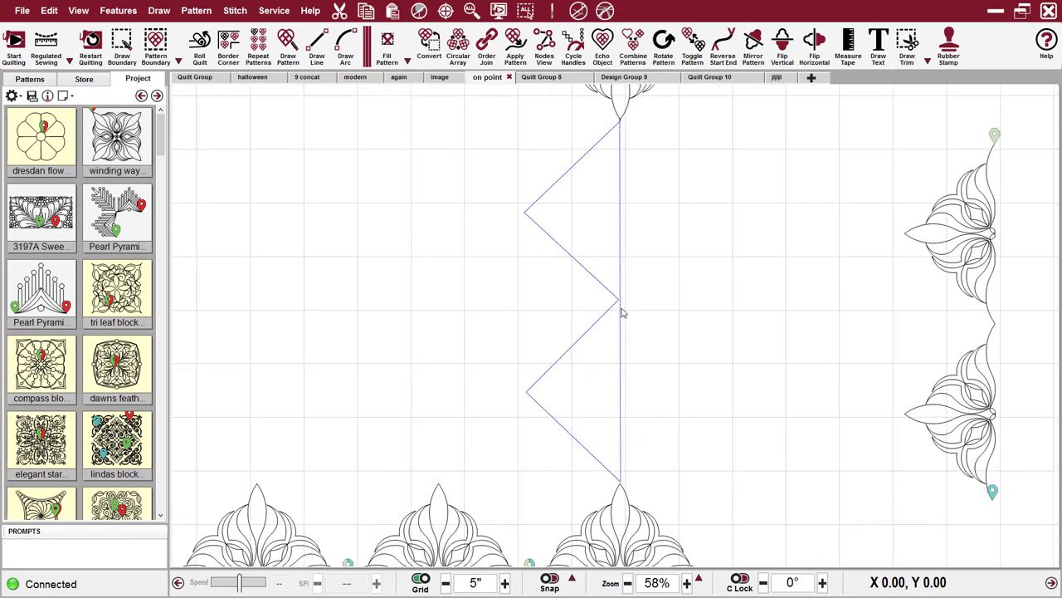
{"action": "scroll", "coordinate": [623, 311], "scroll_direction": "down", "scroll_amount": 4}
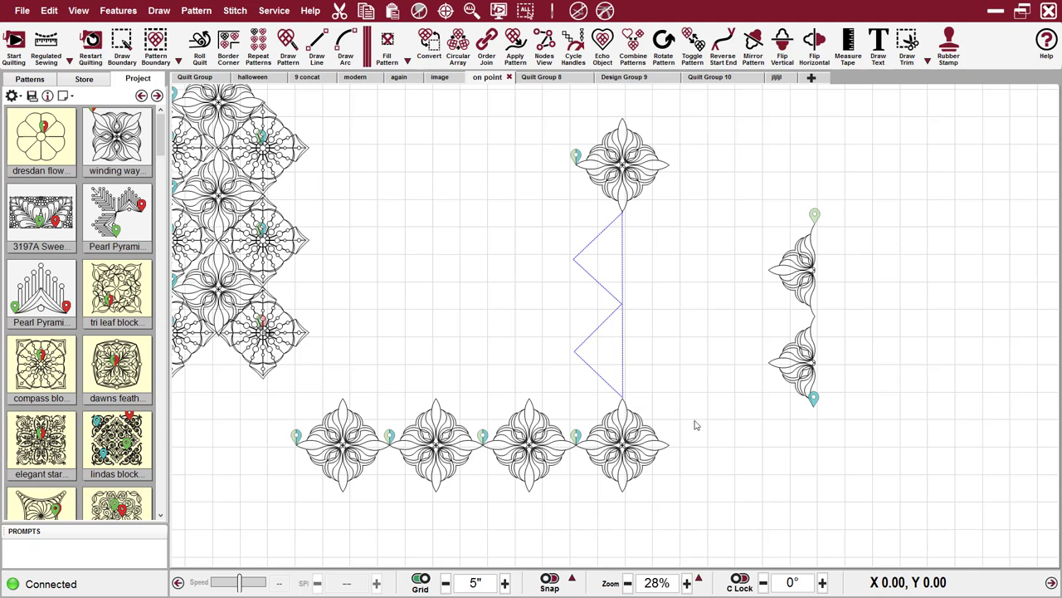
{"action": "key", "text": "ctrl+z"}
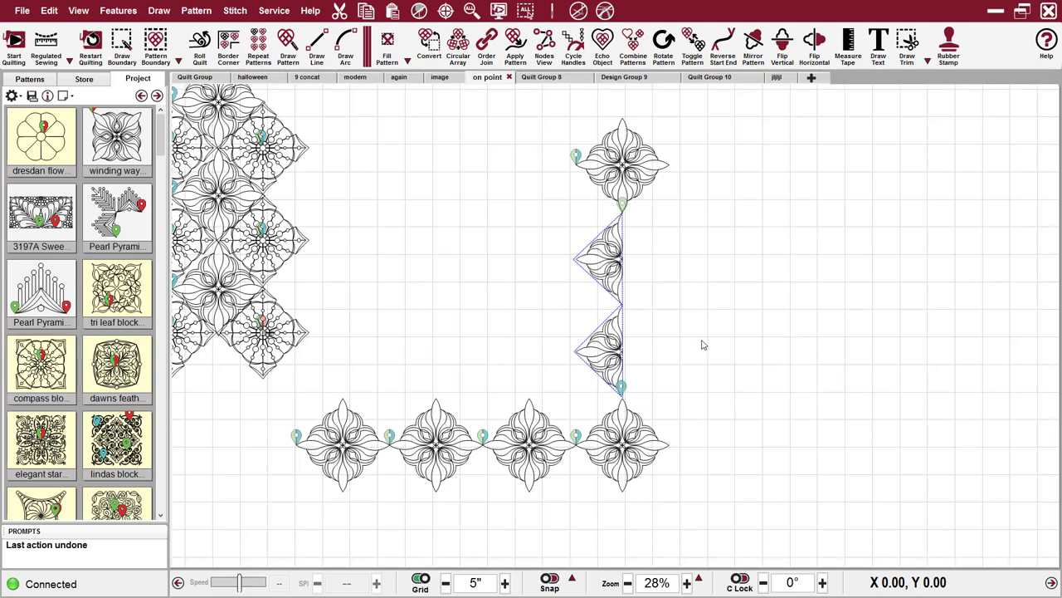